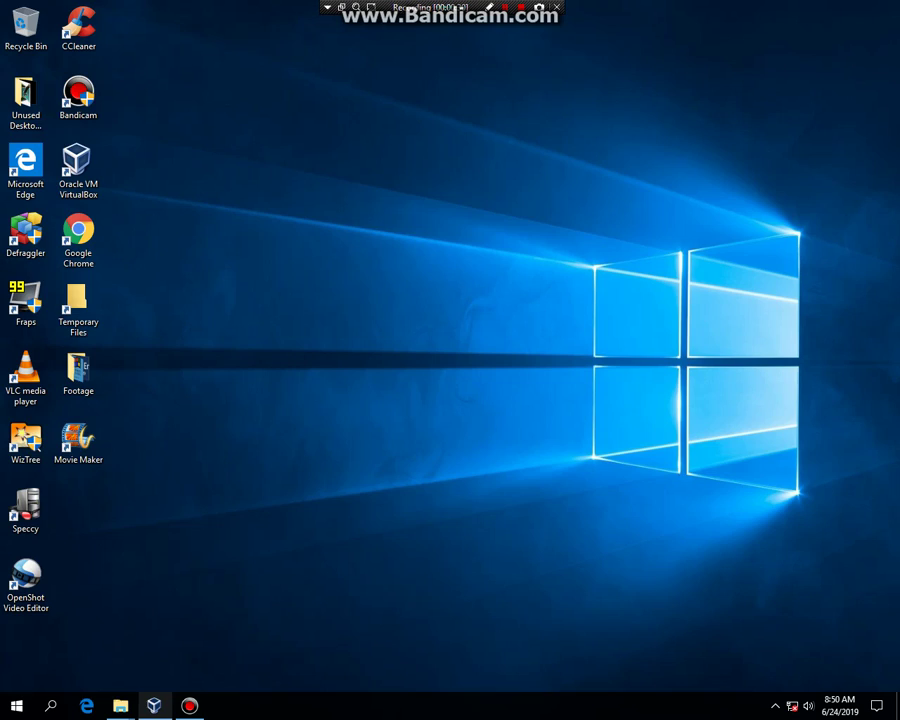
# Step: Switch to VirtualBox and define a new virtual machine named Ubuntu 16.04.3 with type Linux and version Ubuntu (32-bit)
pyautogui.click(154, 706)
pyautogui.click(13, 48)
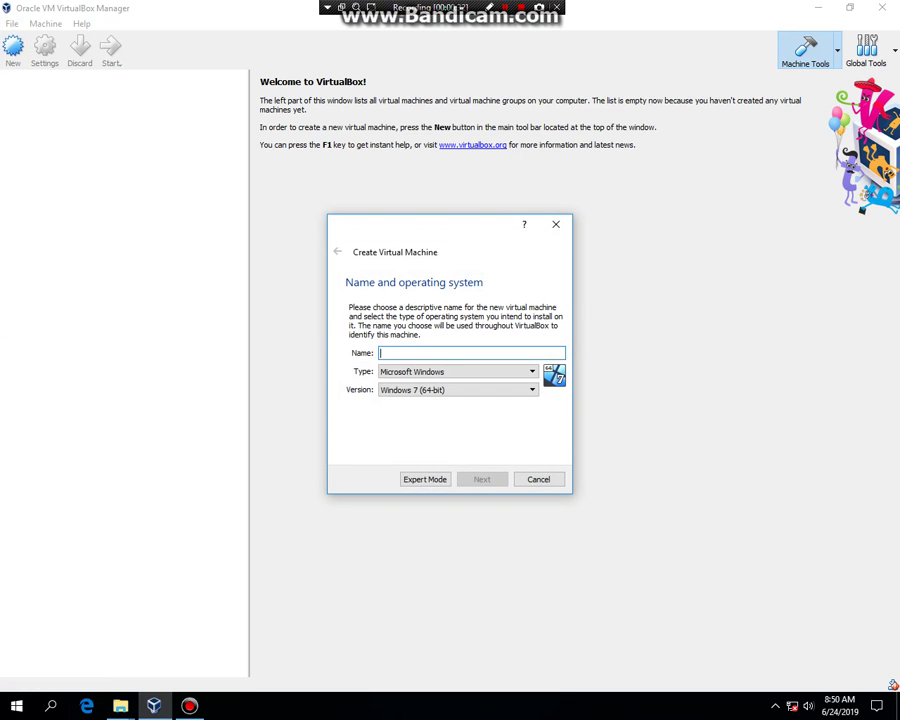
pyautogui.write('Ub')
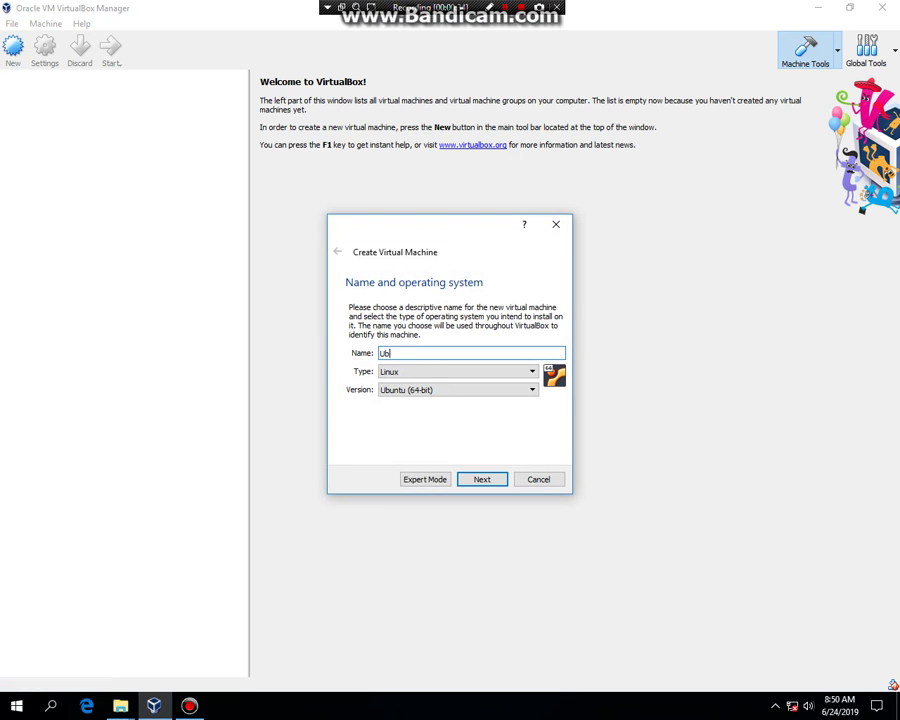
pyautogui.write('untu 16.04.3')
pyautogui.click(531, 390)
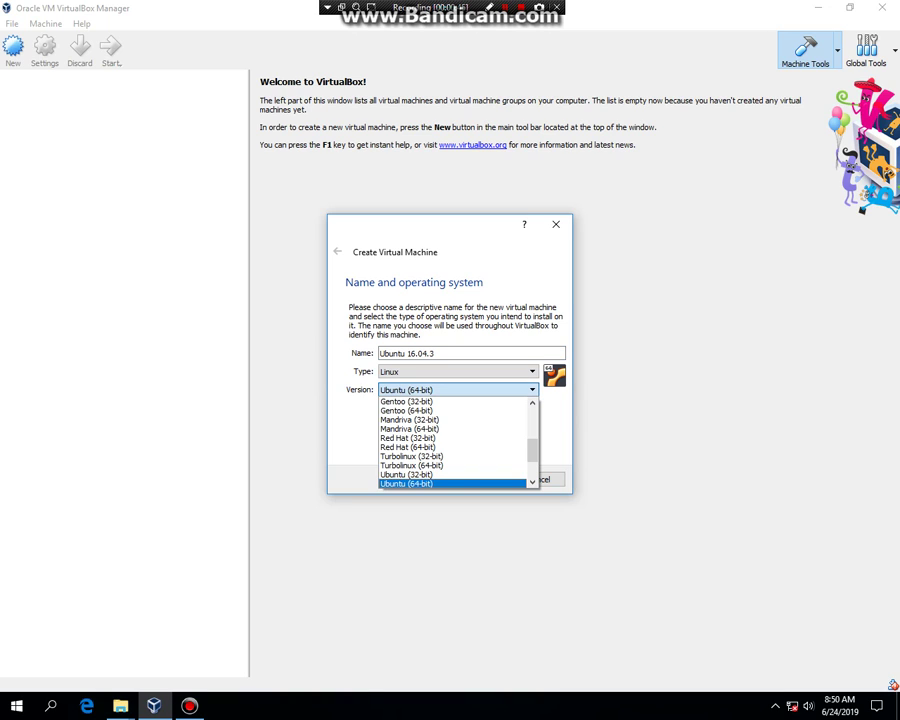
pyautogui.click(420, 475)
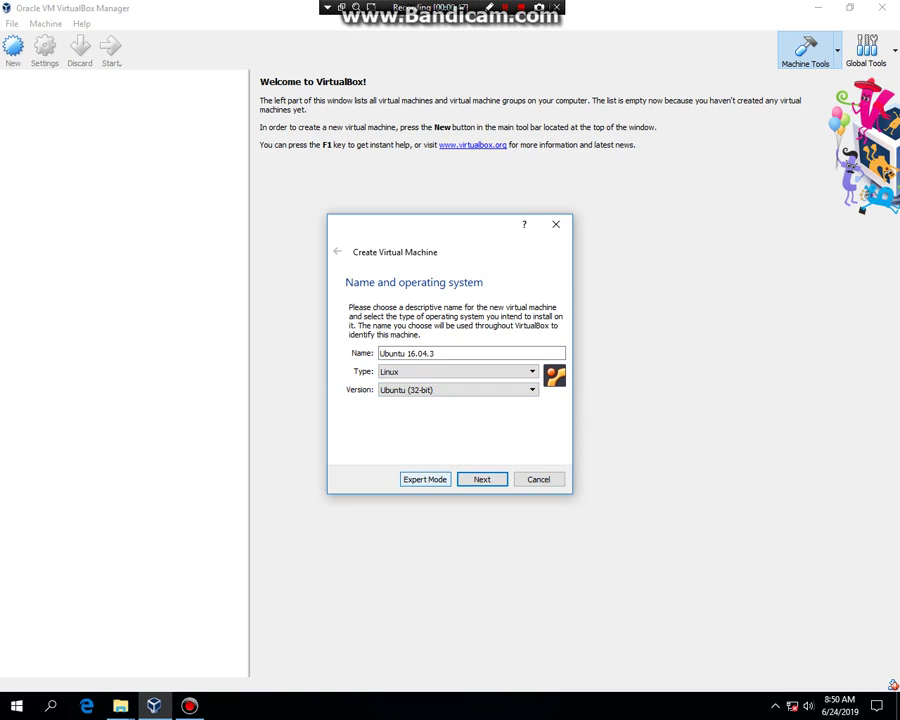
pyautogui.click(482, 479)
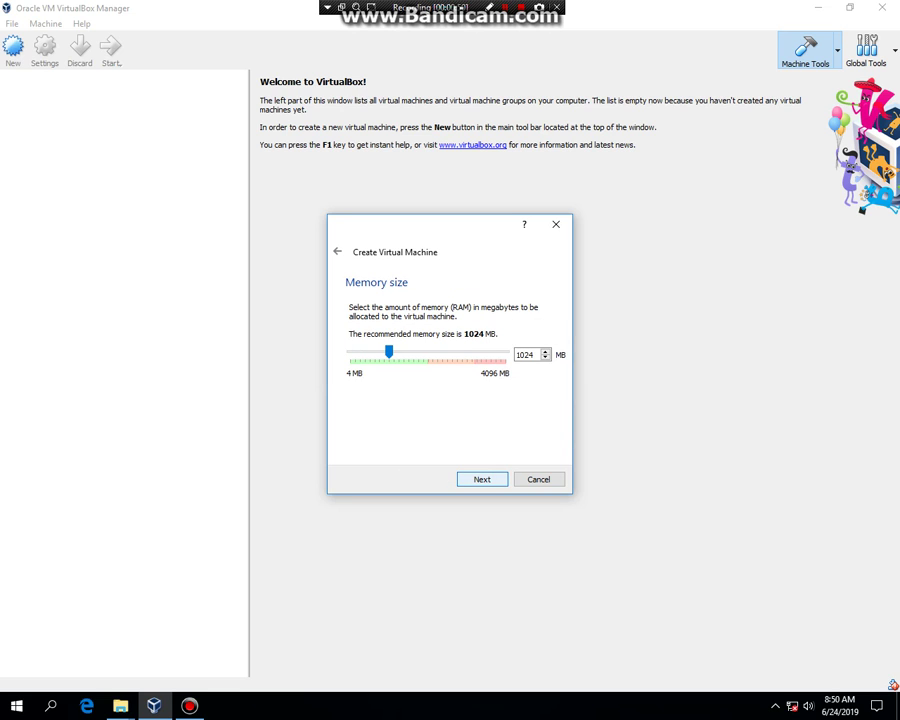
# Step: Accept 1024 MB of memory and create a new VDI virtual hard disk, keeping the default storage options
pyautogui.press('Return')
pyautogui.press('Return')
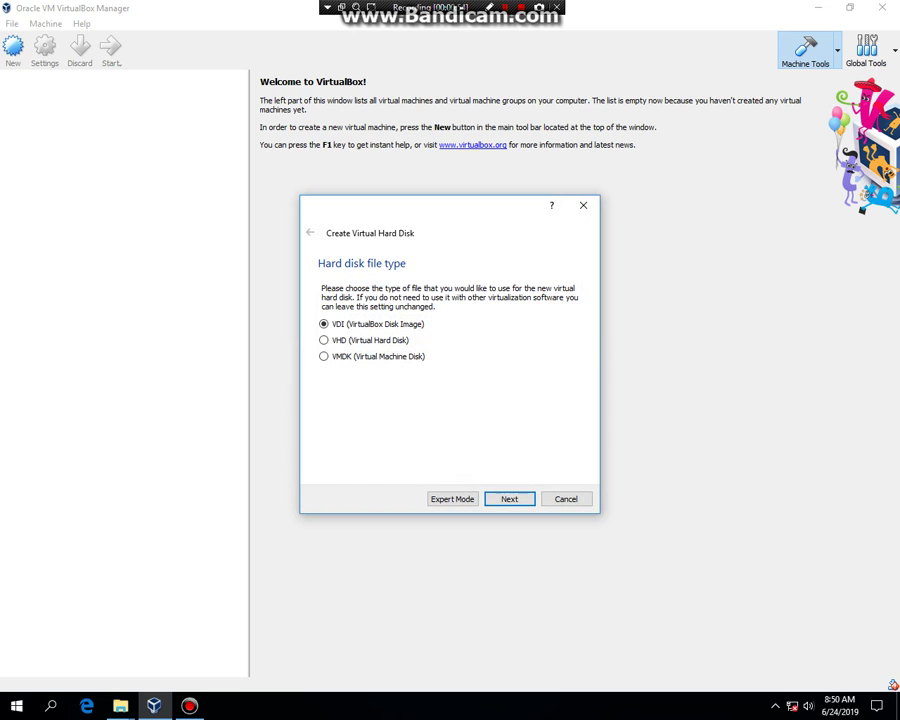
pyautogui.press('Return')
pyautogui.press('Return')
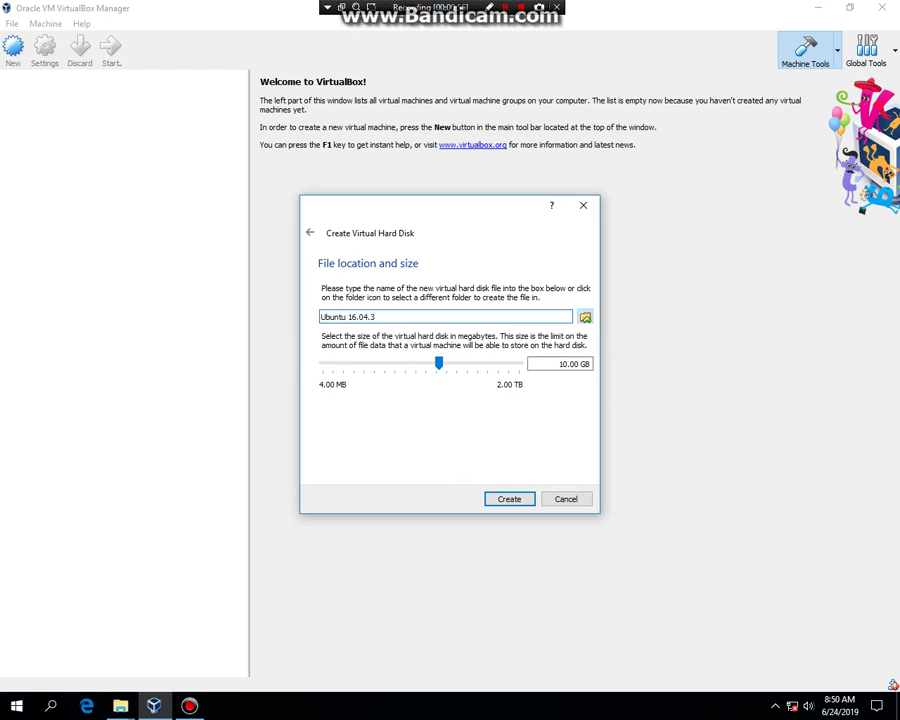
# Step: Store the 10.00 GB virtual disk file Ubuntu 16.04.3 on Local Disk (E:) and create it
pyautogui.click(587, 315)
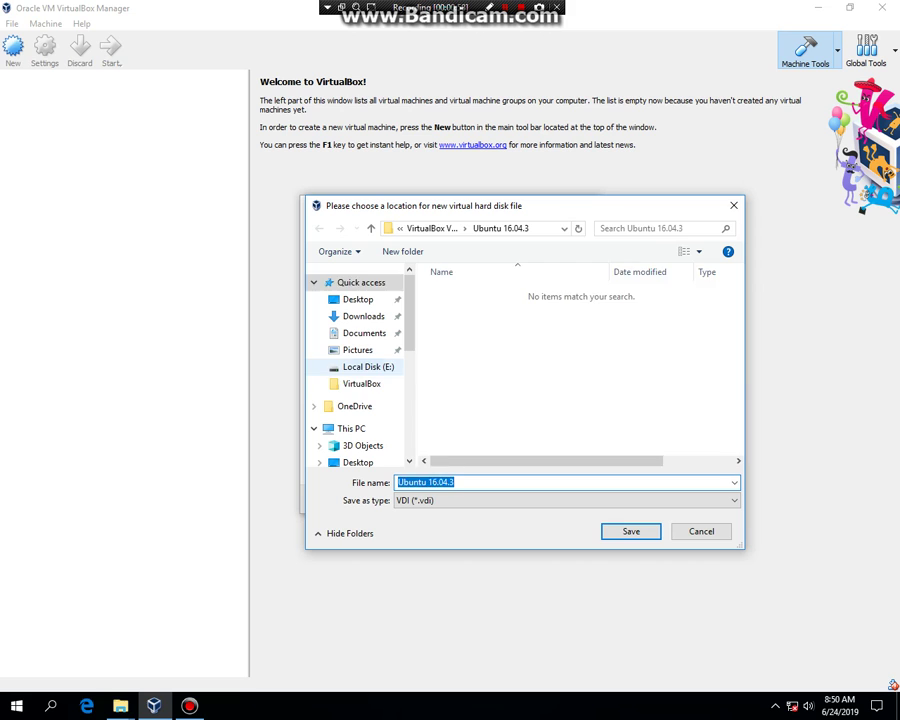
pyautogui.click(368, 367)
pyautogui.click(631, 532)
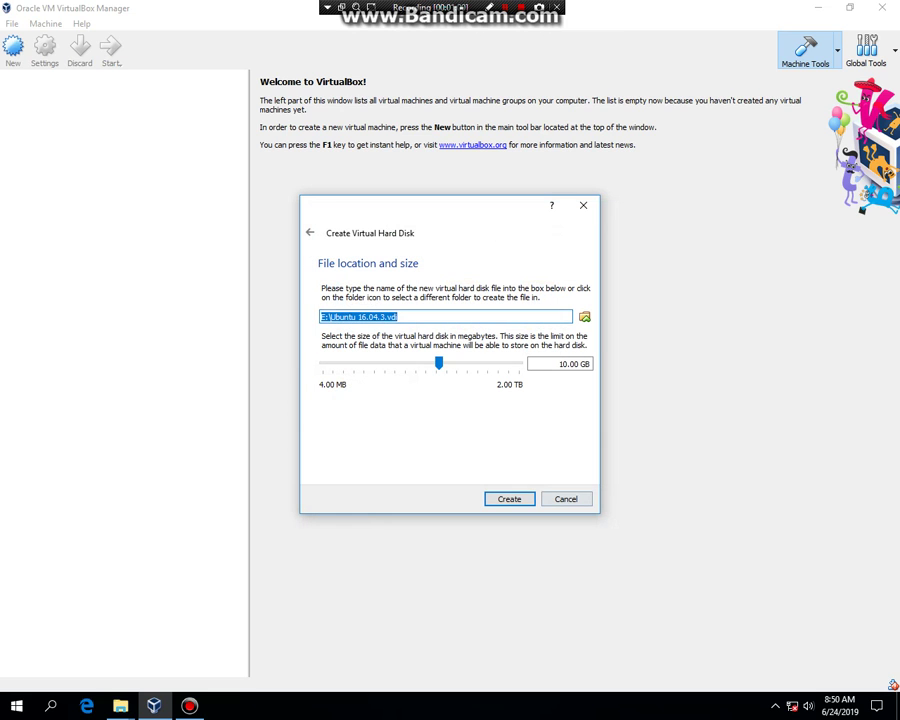
pyautogui.click(509, 497)
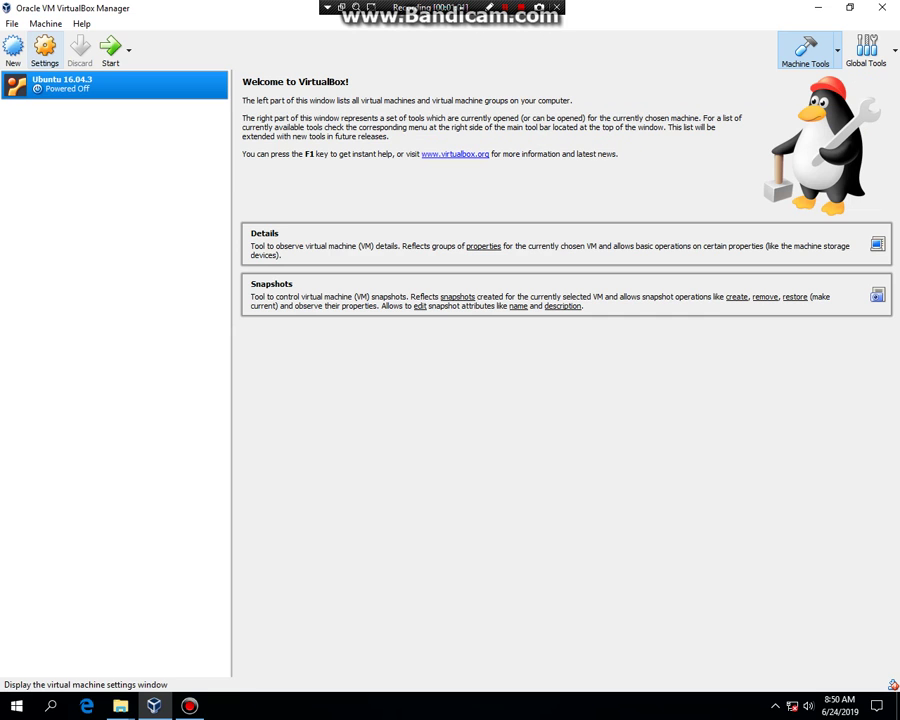
# Step: Attach Host Drive 'D:' to the virtual machine's empty IDE optical drive and save the storage settings
pyautogui.click(44, 46)
pyautogui.click(269, 281)
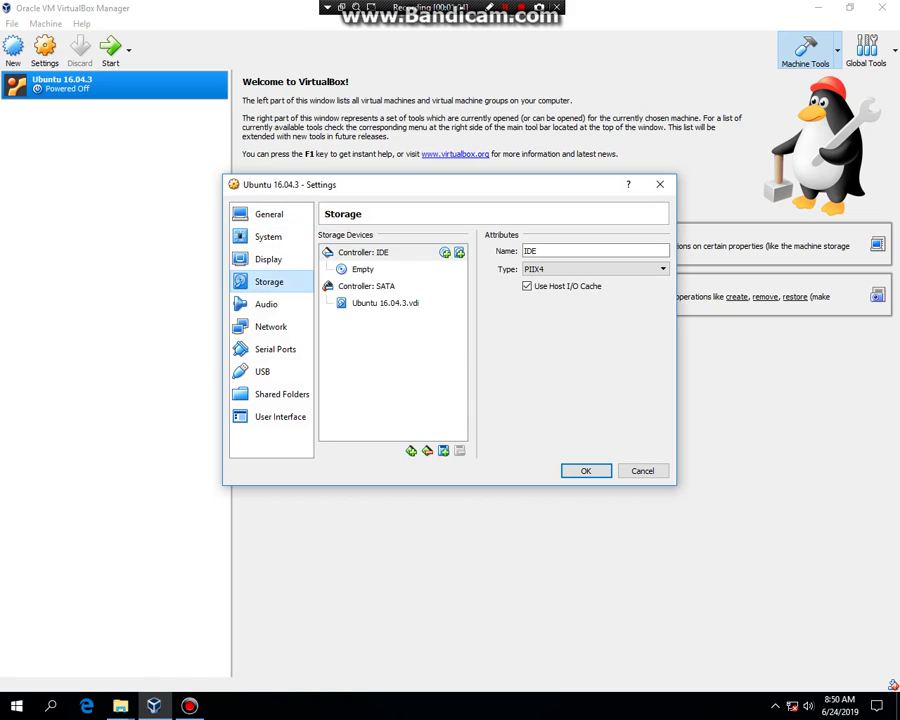
pyautogui.click(363, 269)
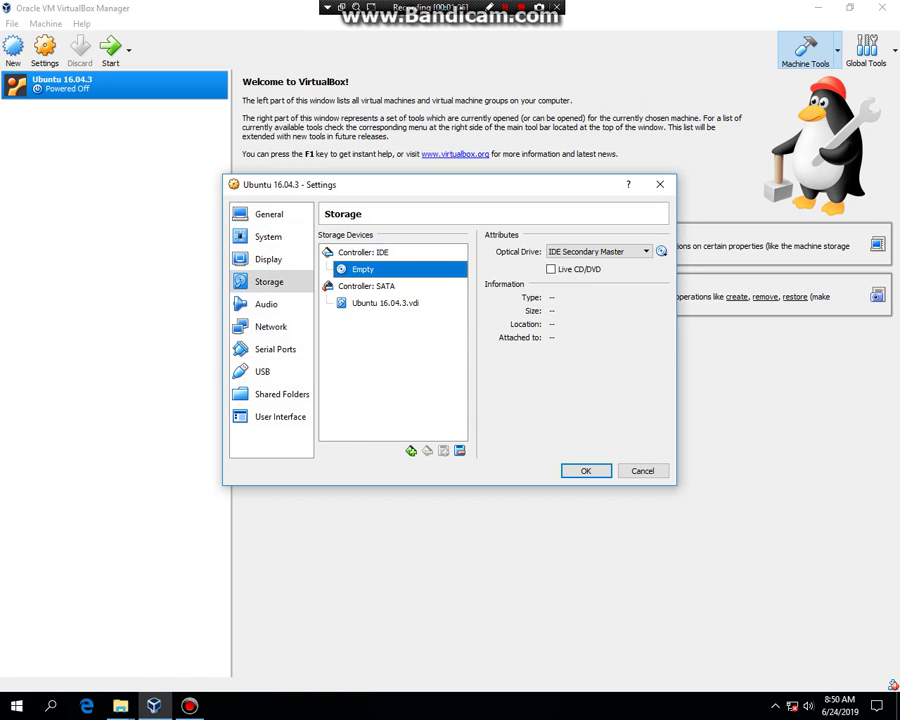
pyautogui.click(661, 251)
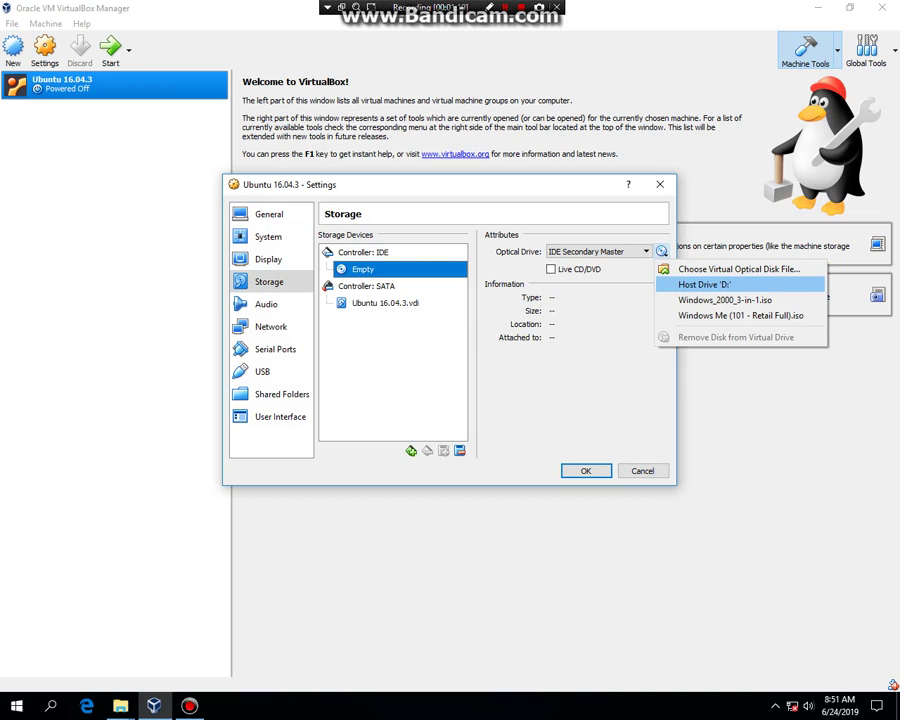
pyautogui.click(705, 285)
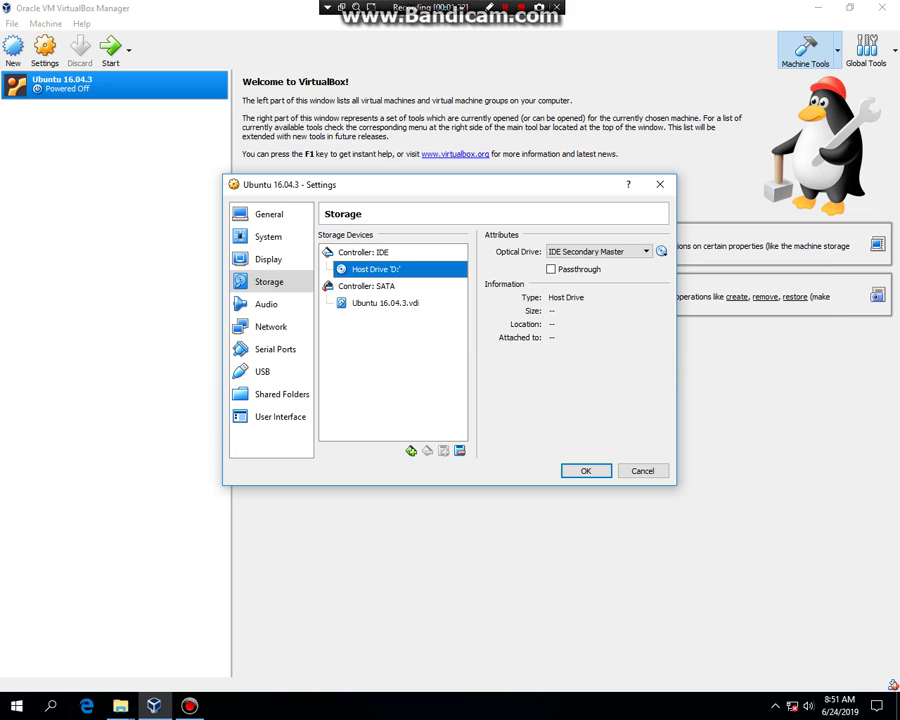
pyautogui.click(586, 471)
# Step: Start the Ubuntu 16.04.3 machine in a maximized window and proceed from the English welcome screen to the Ubuntu desktop
pyautogui.click(110, 50)
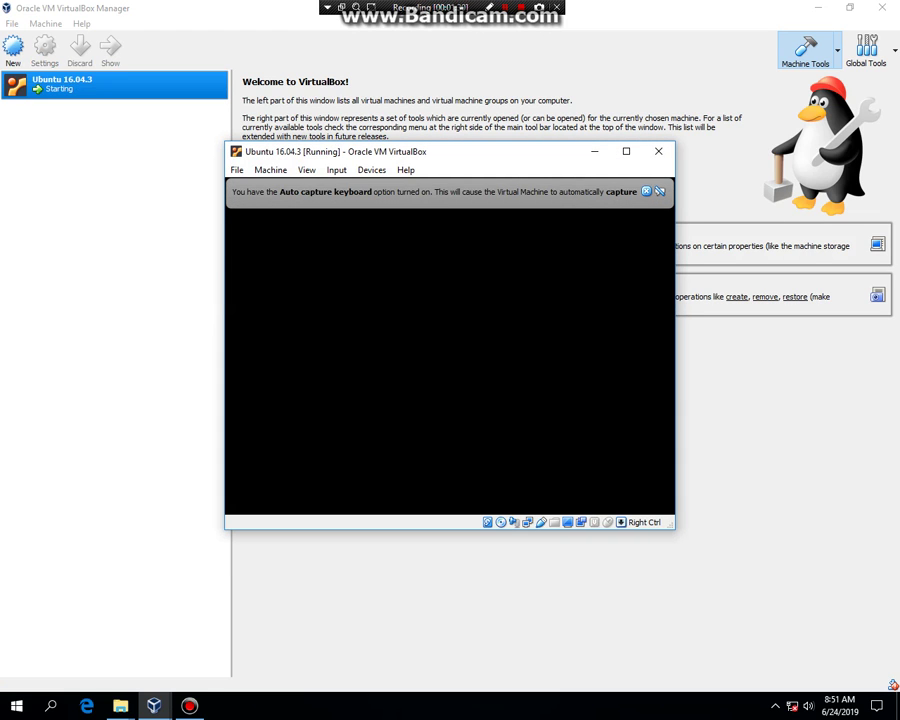
pyautogui.click(626, 152)
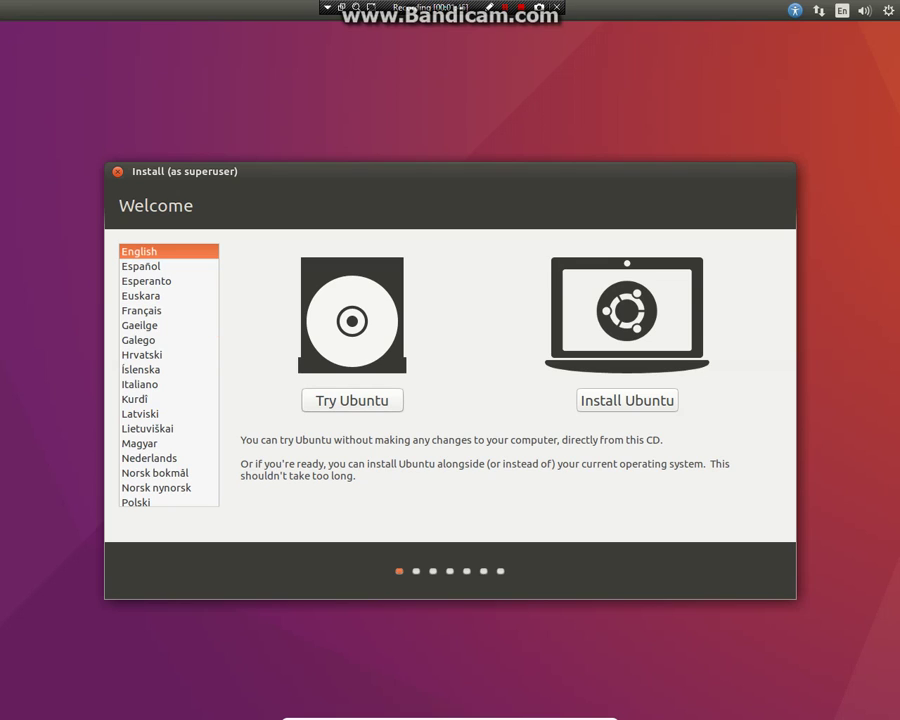
pyautogui.click(627, 400)
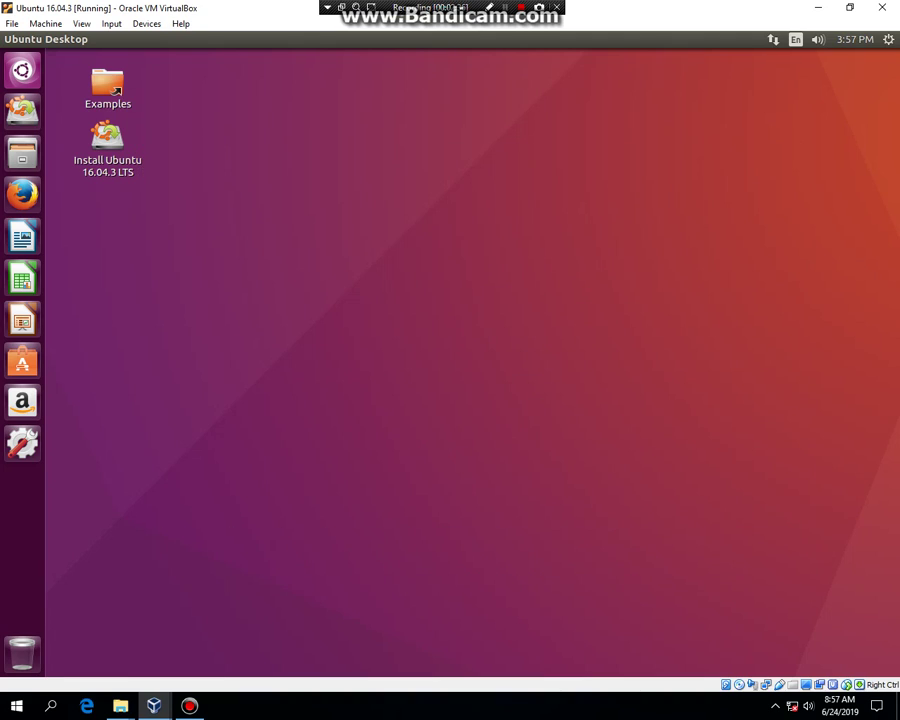
# Step: Examine the Dash's home, applications, files, videos, music and photos views, ending on applications
pyautogui.press('super')
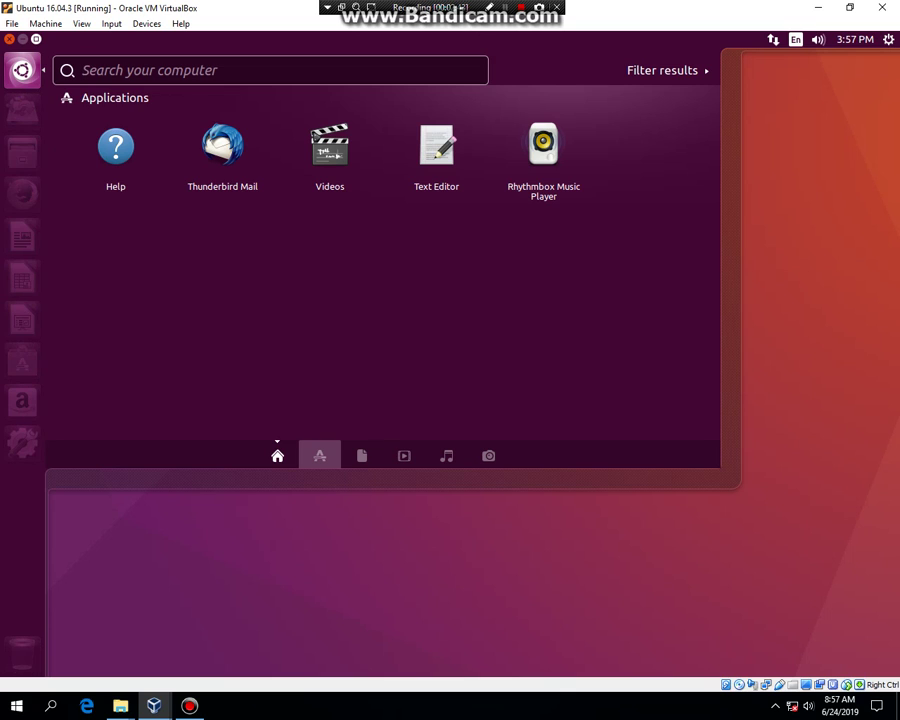
pyautogui.click(320, 456)
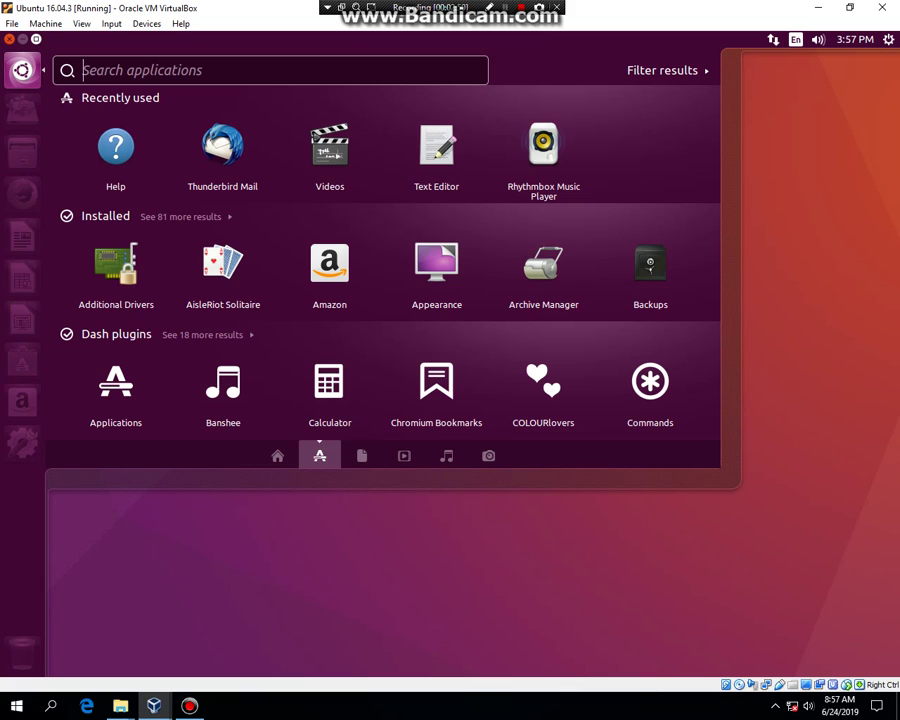
pyautogui.click(362, 456)
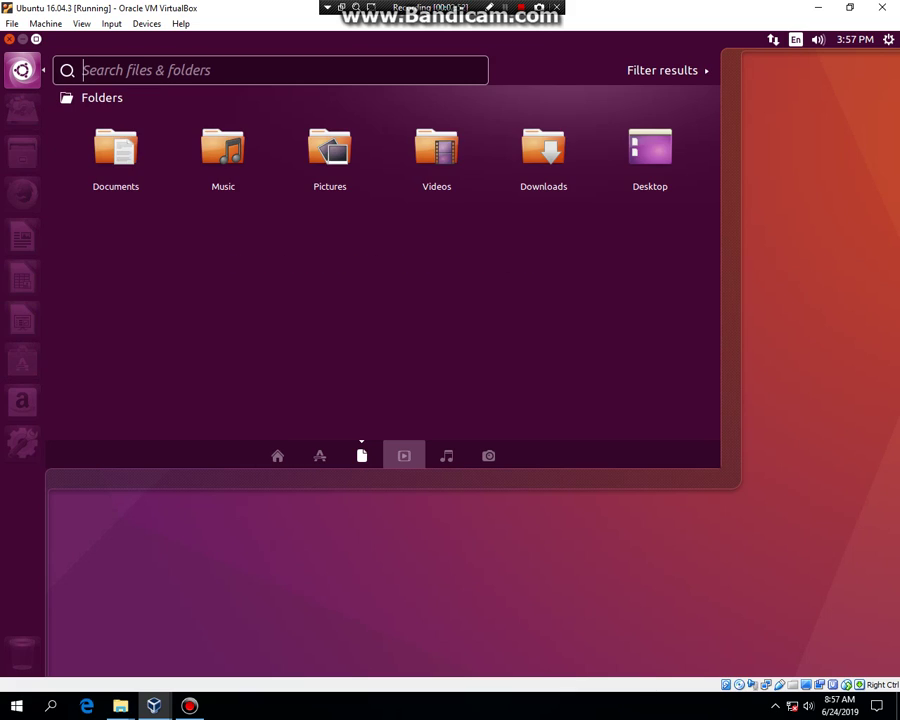
pyautogui.click(404, 456)
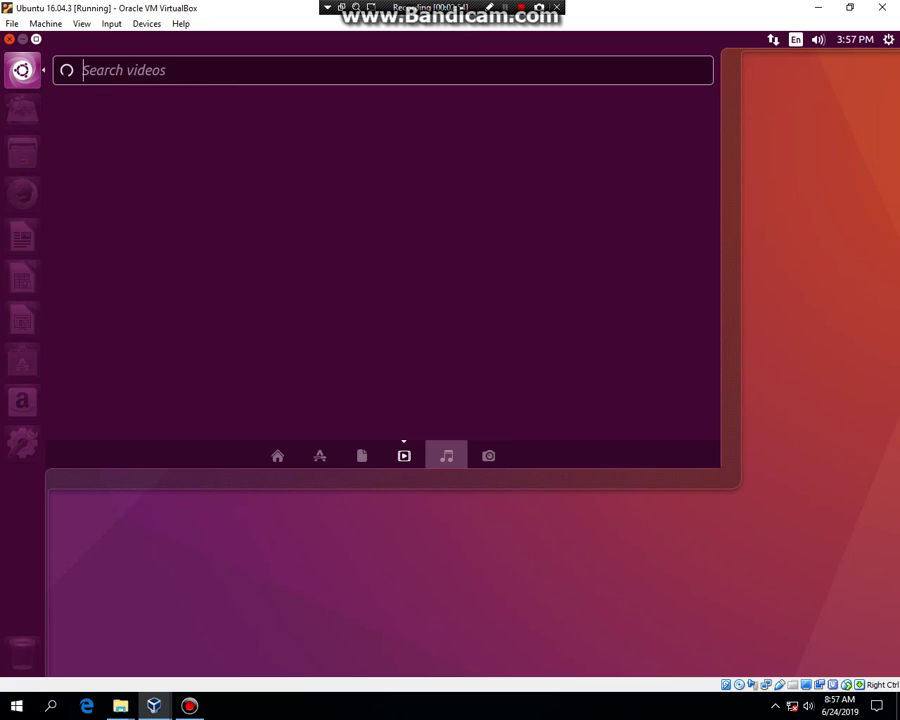
pyautogui.click(446, 456)
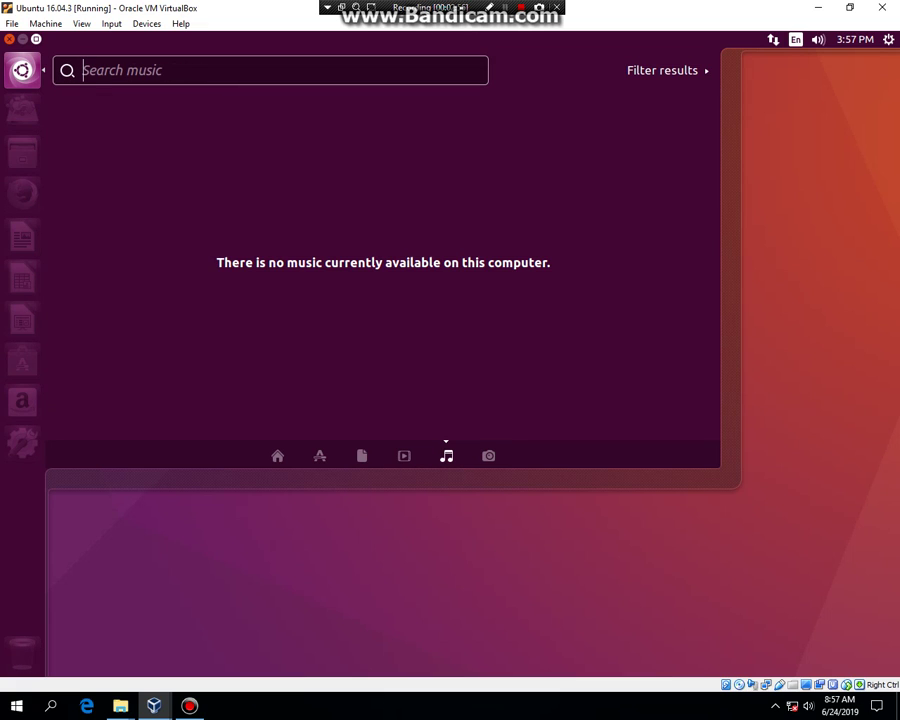
pyautogui.click(488, 456)
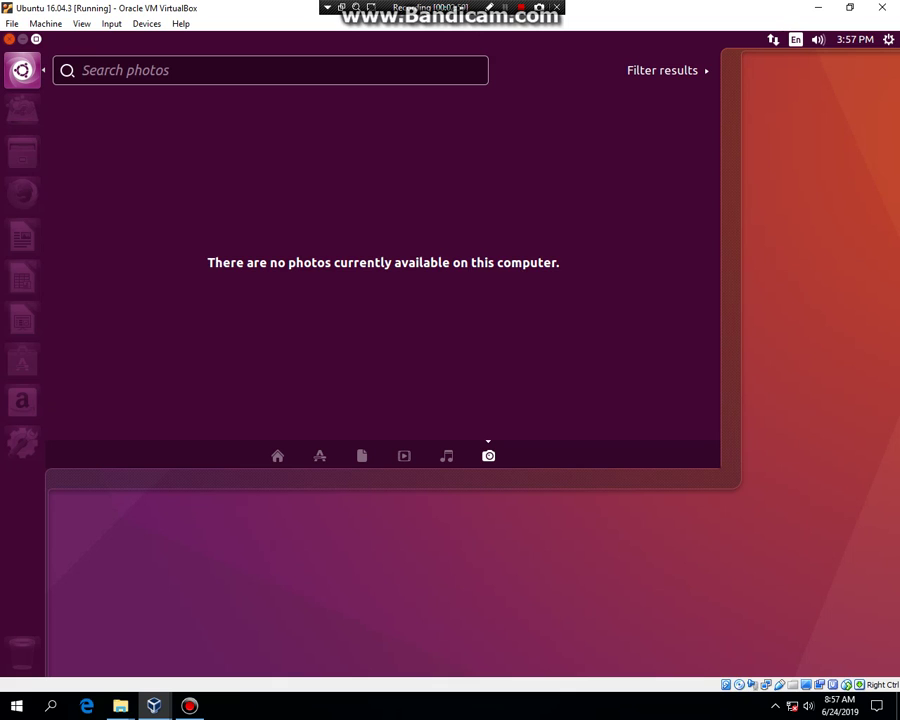
pyautogui.click(277, 456)
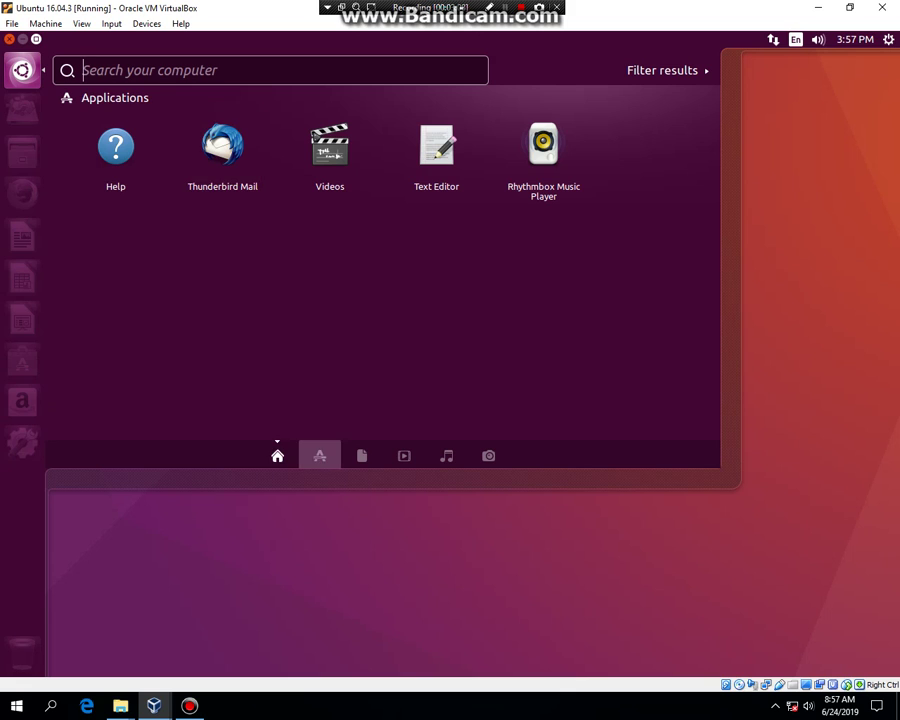
pyautogui.click(320, 455)
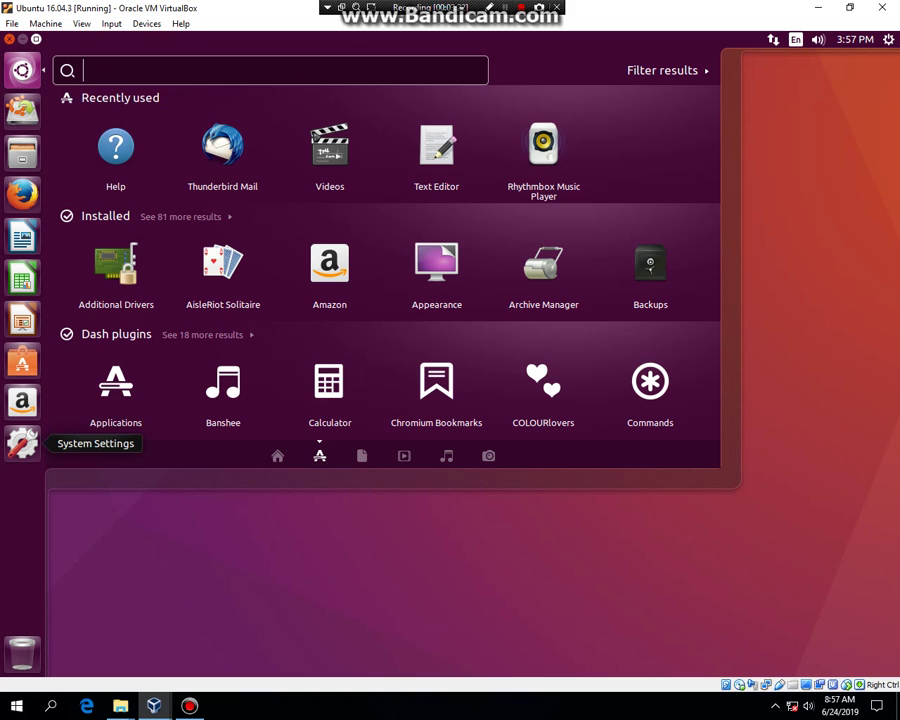
# Step: View the Details overview in the Ubuntu system settings and close the window
pyautogui.click(22, 443)
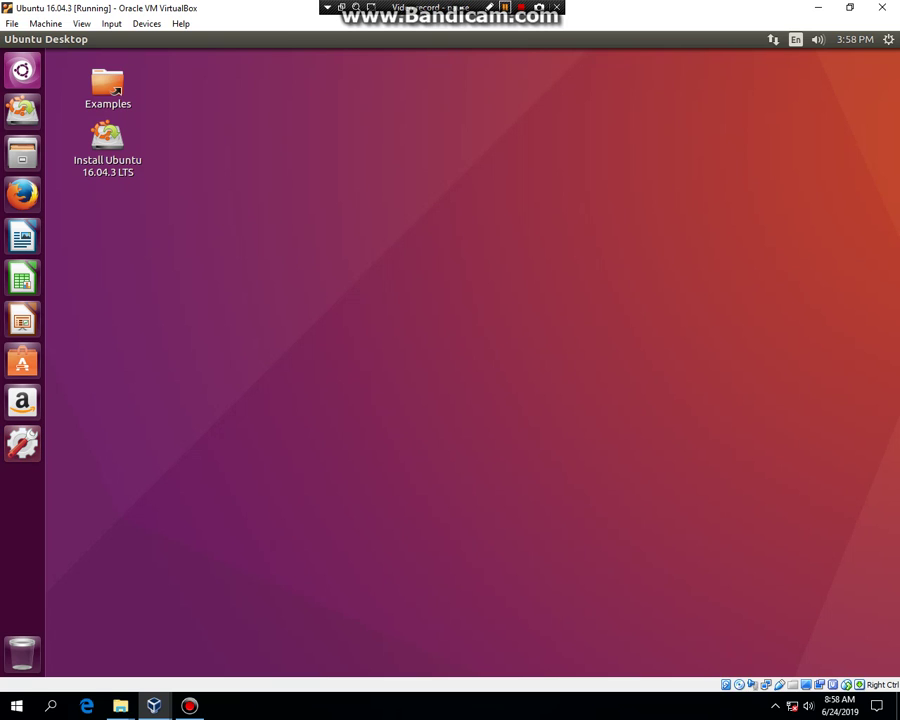
pyautogui.click(505, 7)
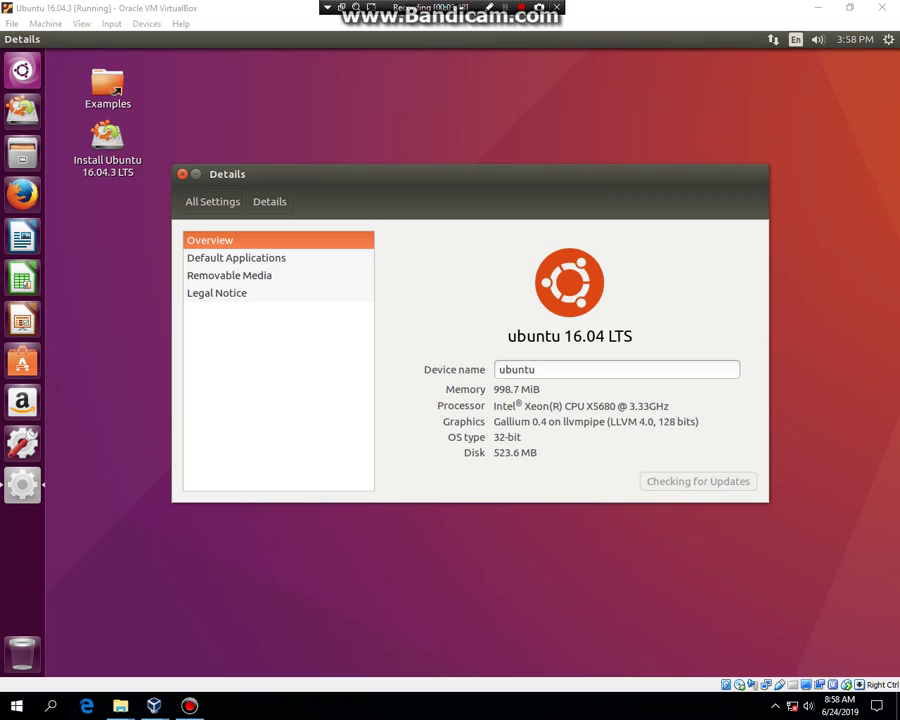
pyautogui.hotkey('alt', 'F4')
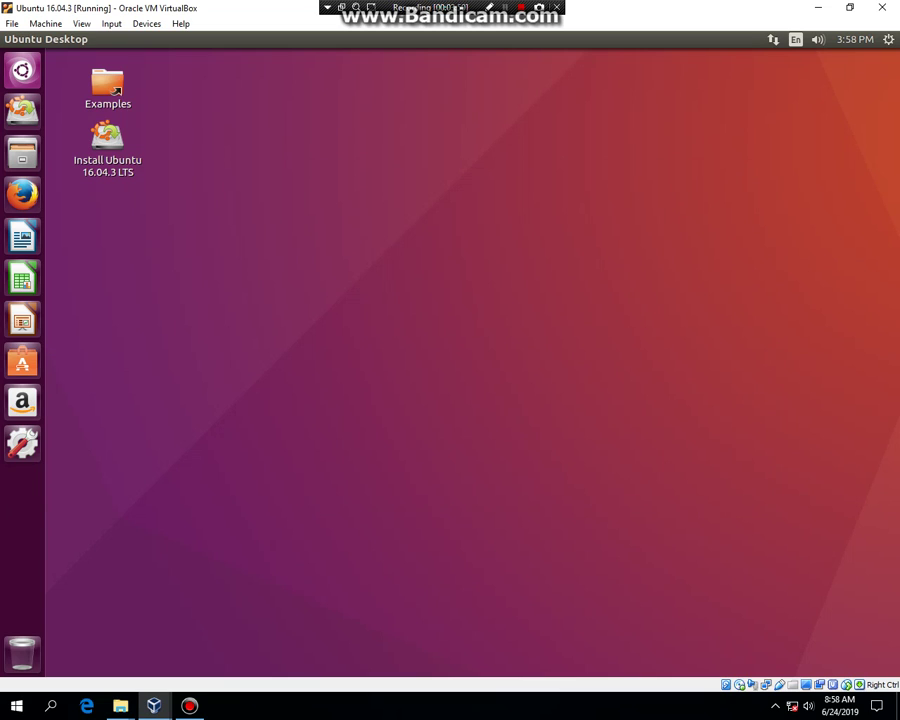
# Step: Launch the Ubuntu 16.04.3 LTS installation without third-party software, using Erase disk and install Ubuntu, and write the changes to disk
pyautogui.click(107, 136)
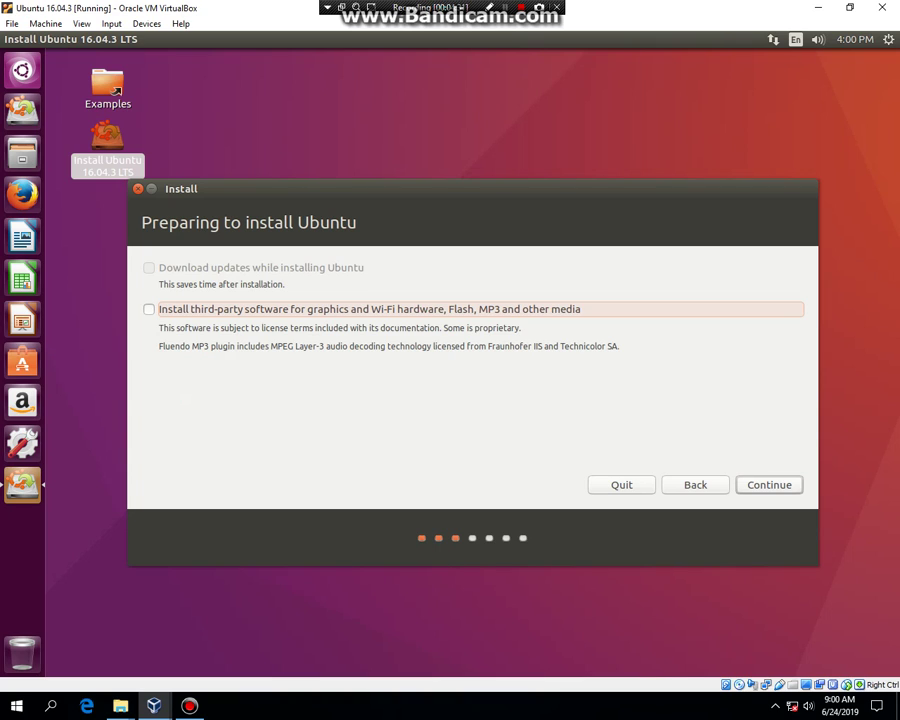
pyautogui.click(769, 485)
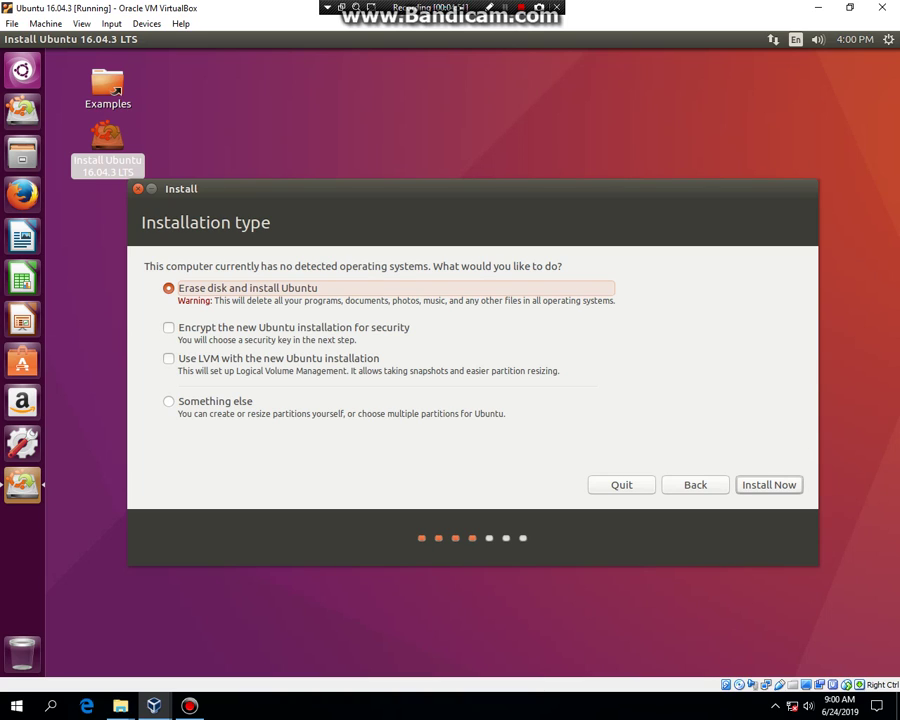
pyautogui.click(769, 485)
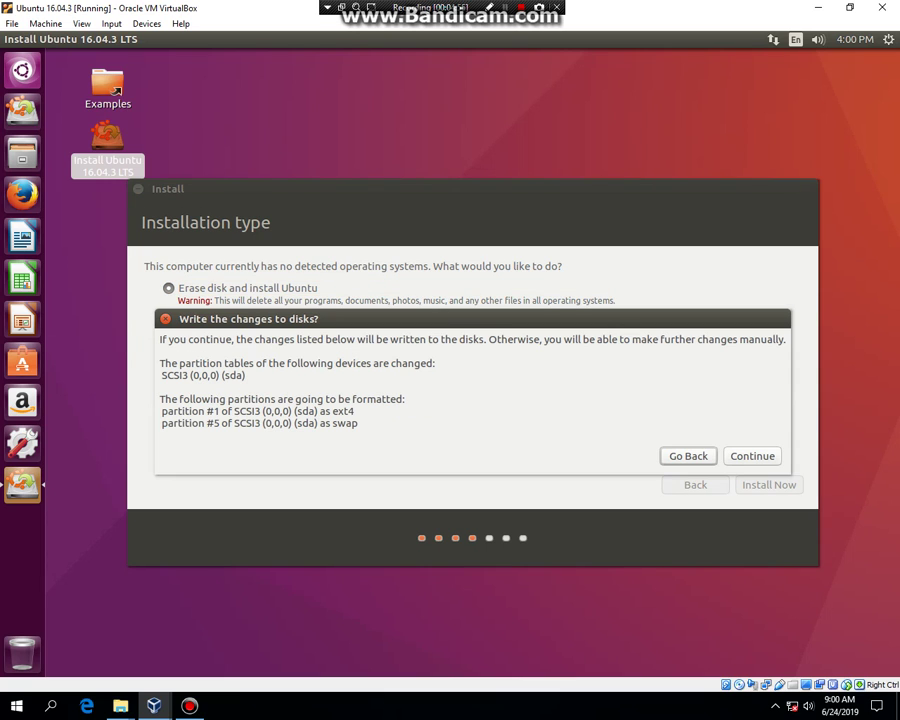
pyautogui.click(752, 456)
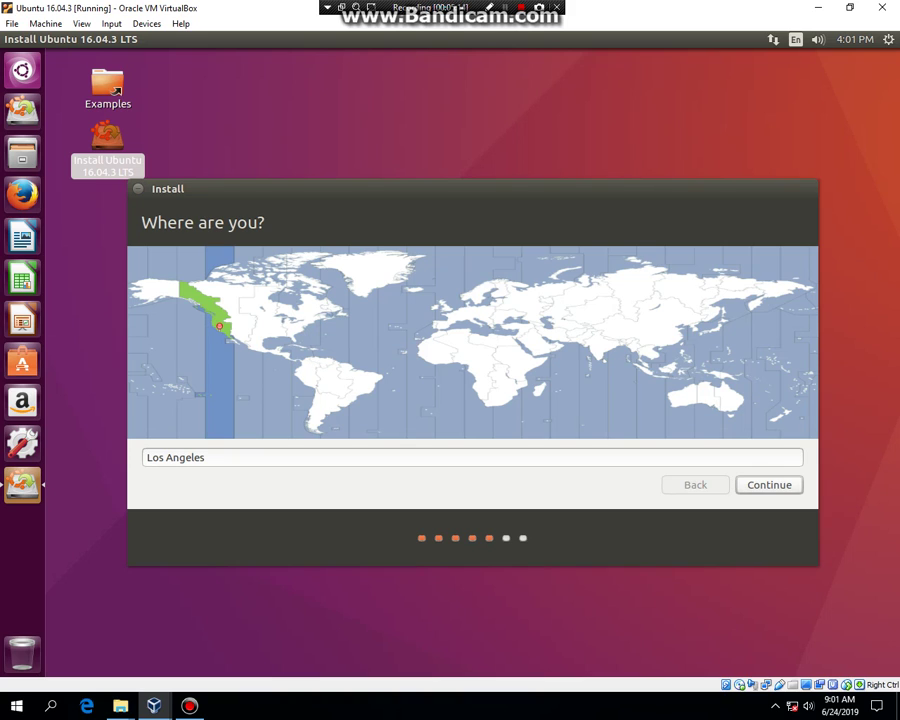
# Step: Accept Los Angeles as the location and English (US) as the keyboard layout for the installation
pyautogui.click(769, 485)
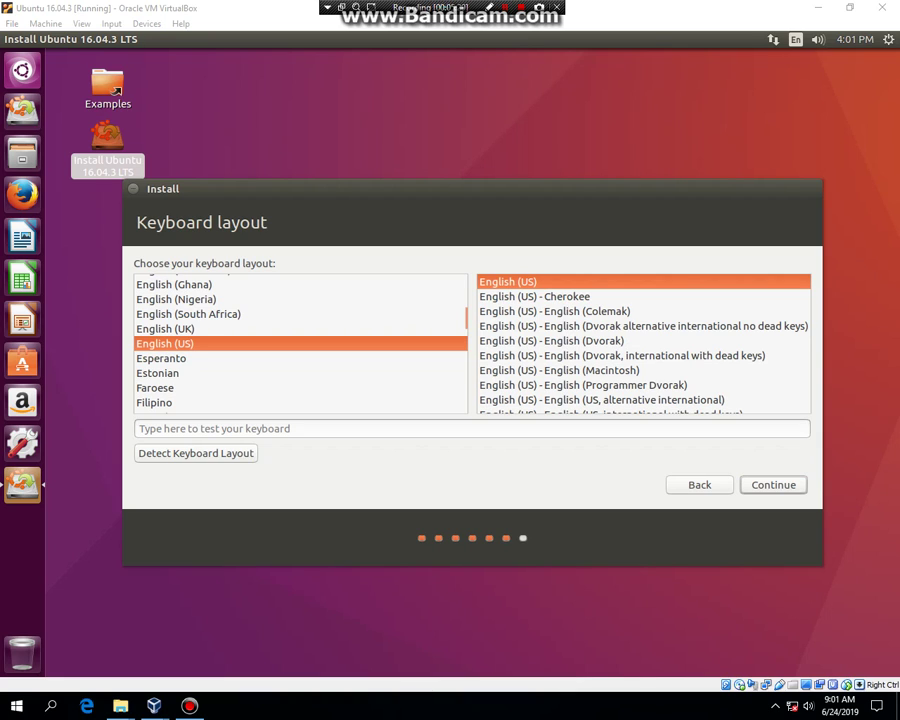
pyautogui.click(773, 485)
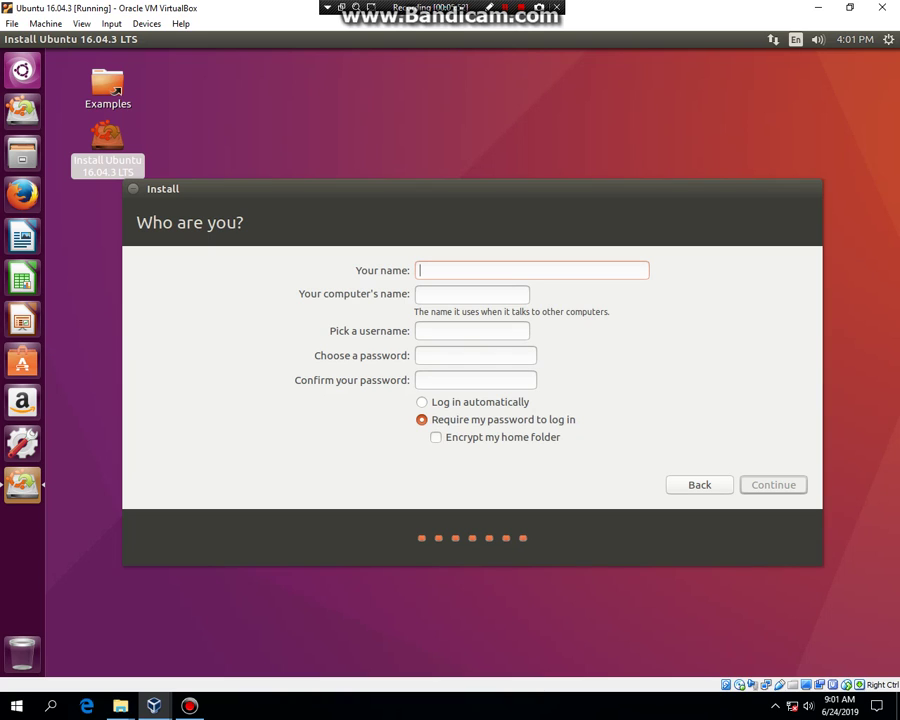
# Step: Enter the user's first name in the installer's name field and set the computer's name to Ubuntu-1604
pyautogui.write('Ruben')
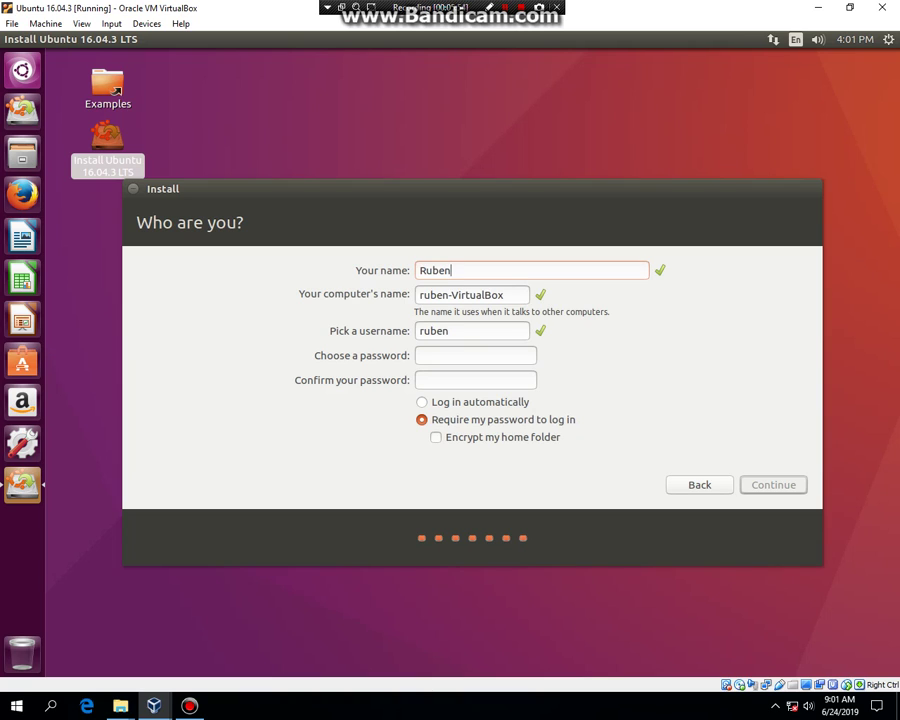
pyautogui.moveTo(506, 295); pyautogui.dragTo(417, 295)
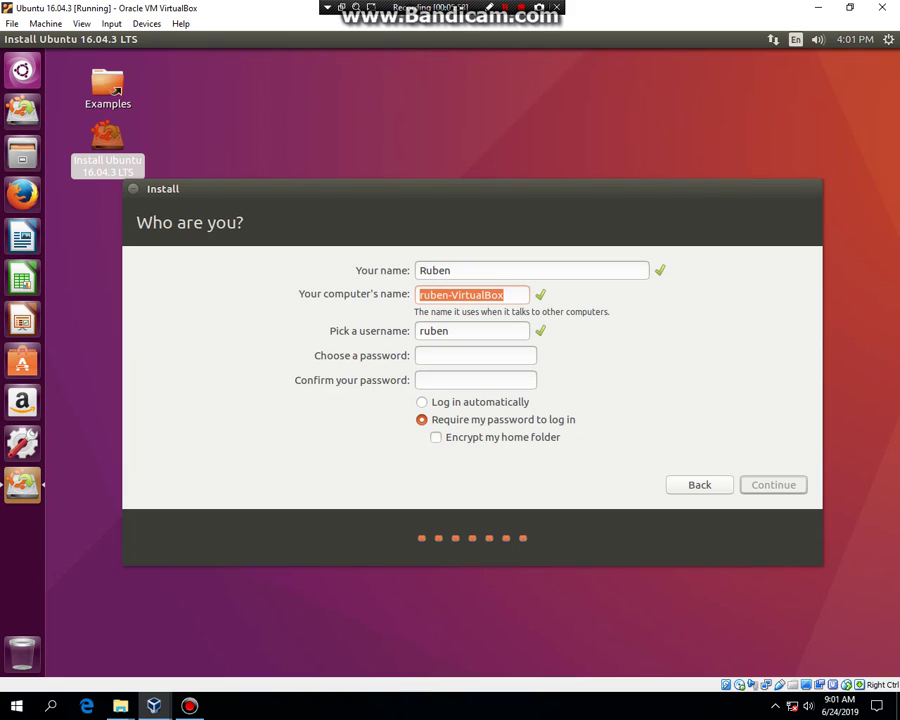
pyautogui.write('Ubuntu')
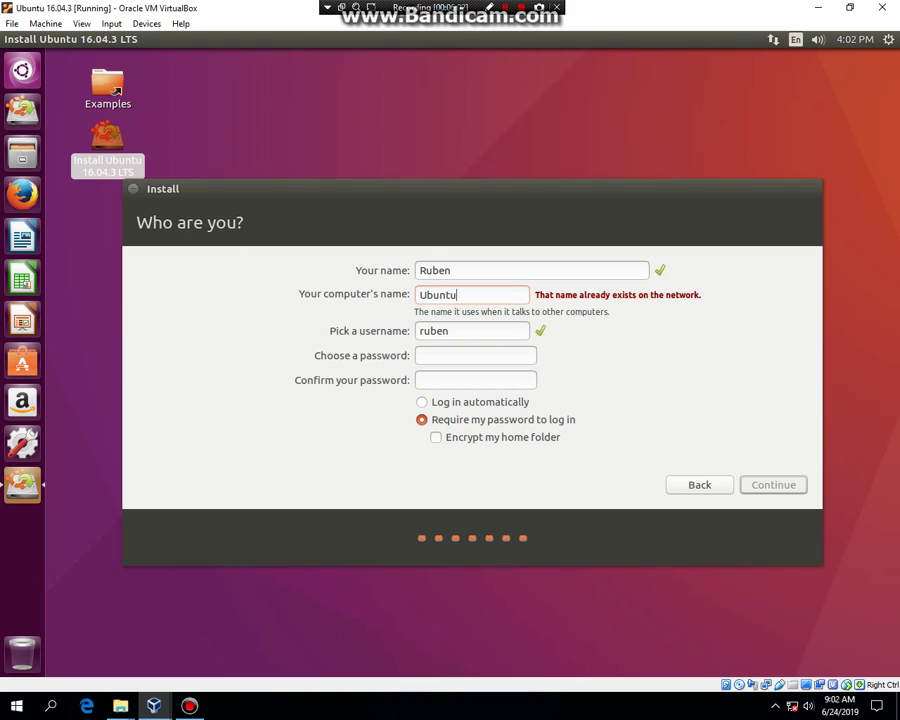
pyautogui.write('-160')
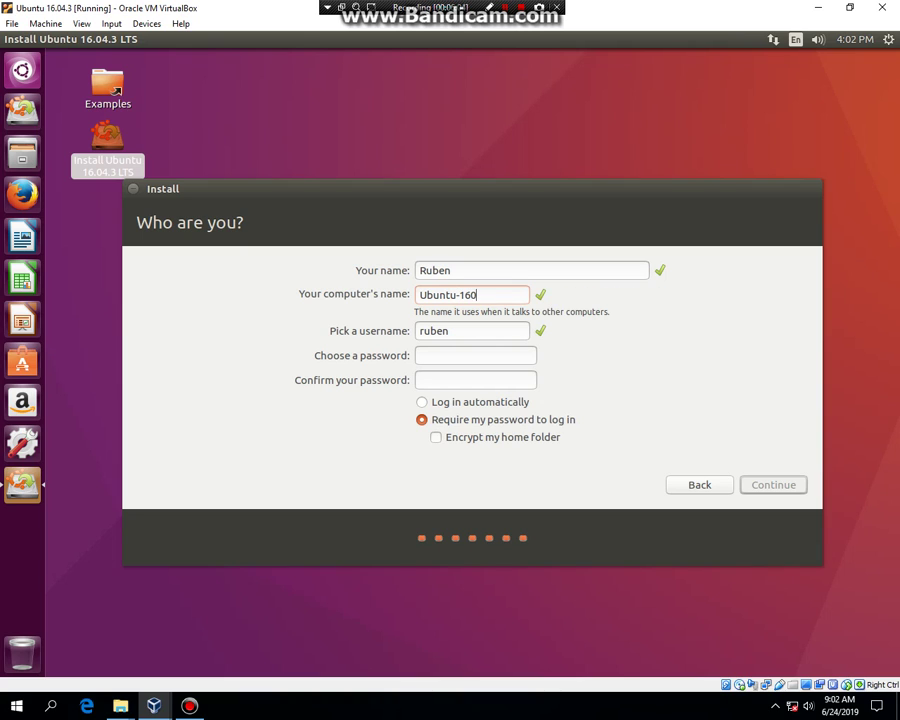
pyautogui.write('4')
# Step: Re-enter the user's first name as the username and change its initial to lower case
pyautogui.press('Tab')
pyautogui.hotkey('shift', 'Left')
pyautogui.write('Ruben')
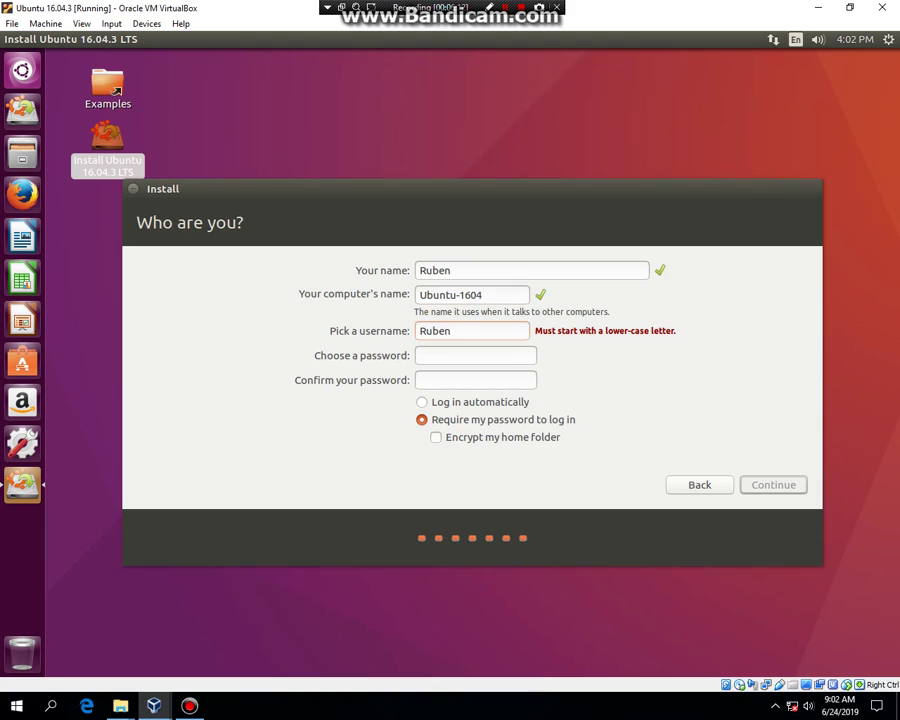
pyautogui.click(427, 331)
pyautogui.press('BackSpace')
pyautogui.write('ruben')
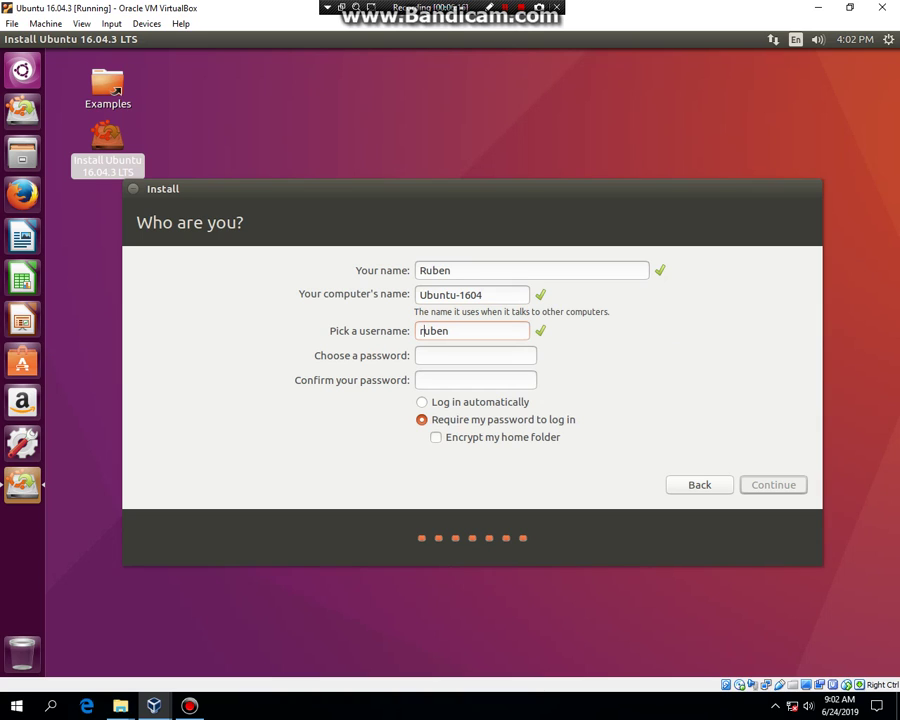
# Step: Choose Log in automatically, enter and confirm the account password, and continue the installation
pyautogui.click(423, 402)
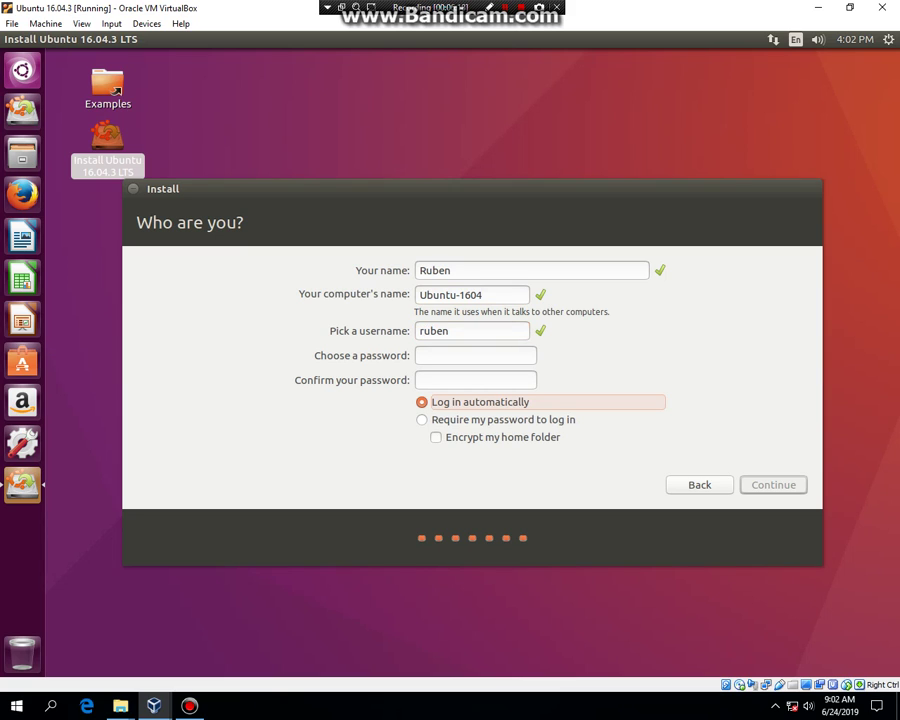
pyautogui.click(475, 356)
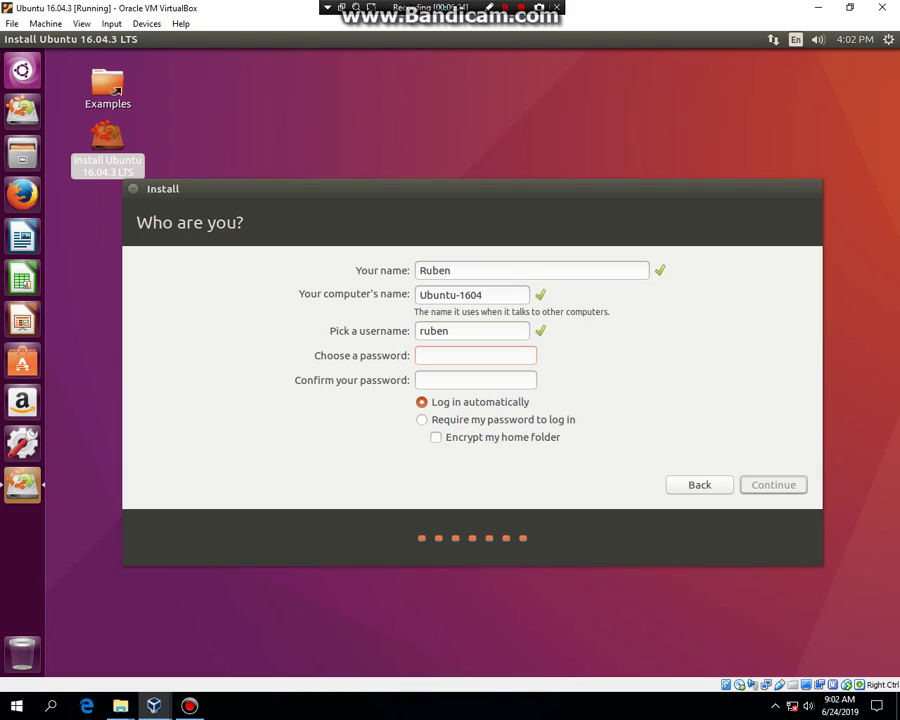
pyautogui.write('●●●●●●')
pyautogui.press('Tab')
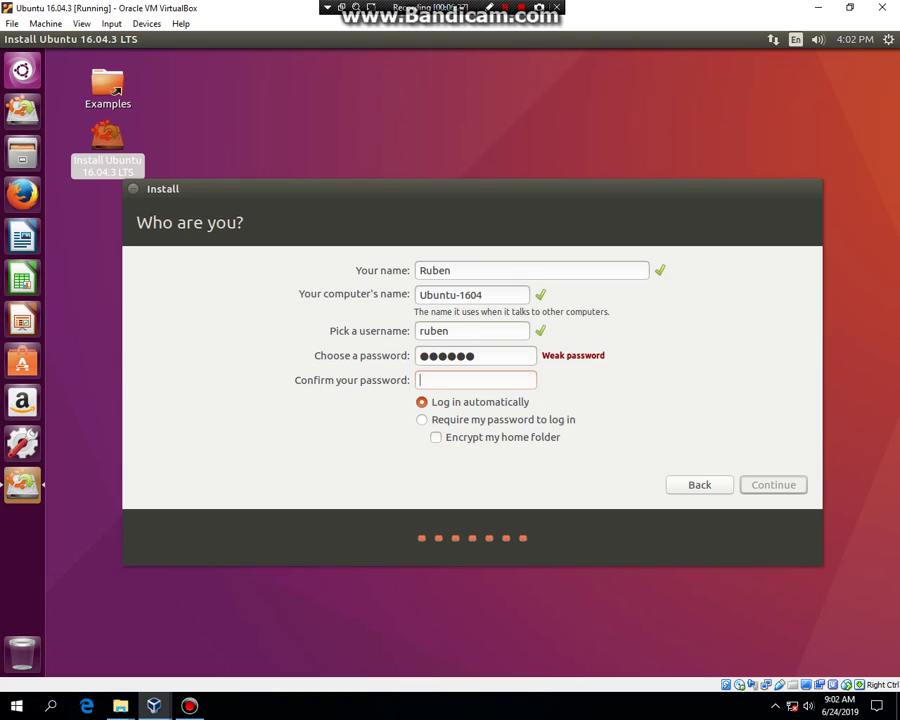
pyautogui.write('●●●●●●')
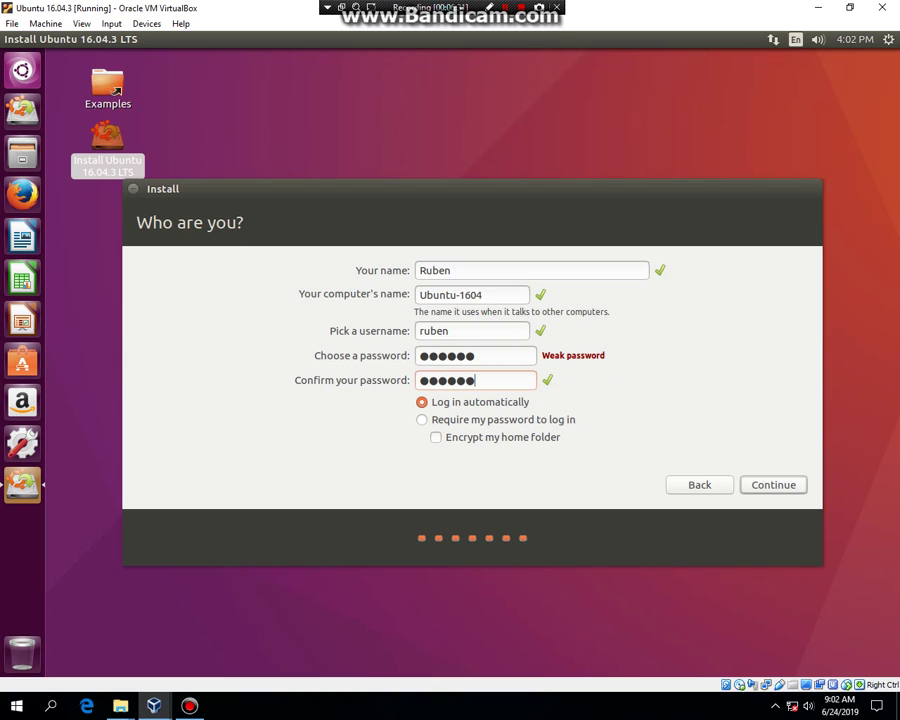
pyautogui.press('Tab')
pyautogui.press('Return')
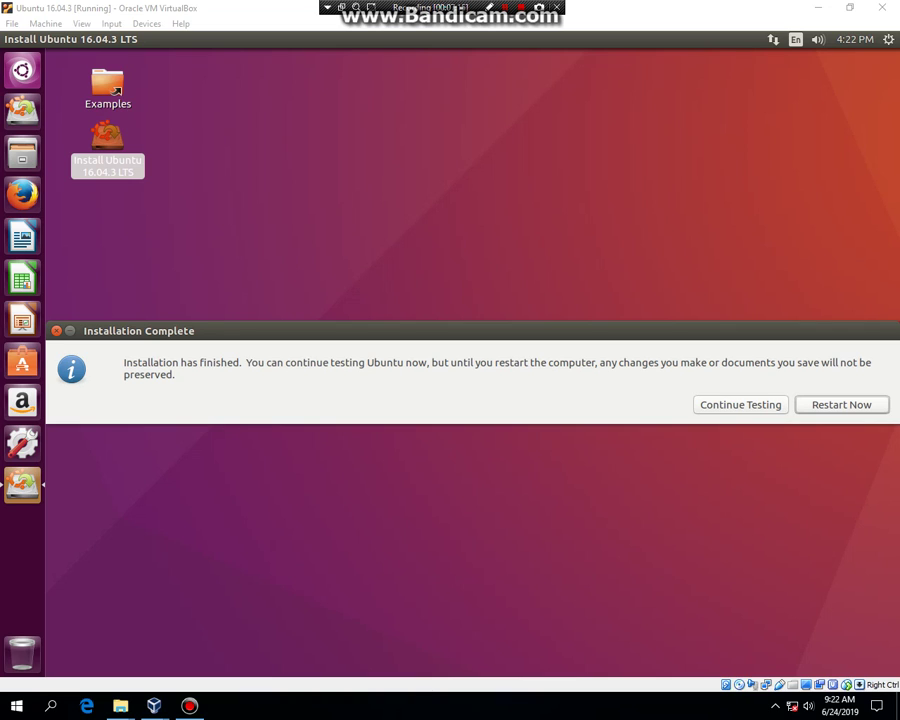
# Step: Restart the virtual machine after the installation, unmount Host Drive 'D:' from the virtual optical drive, and continue booting
pyautogui.click(842, 405)
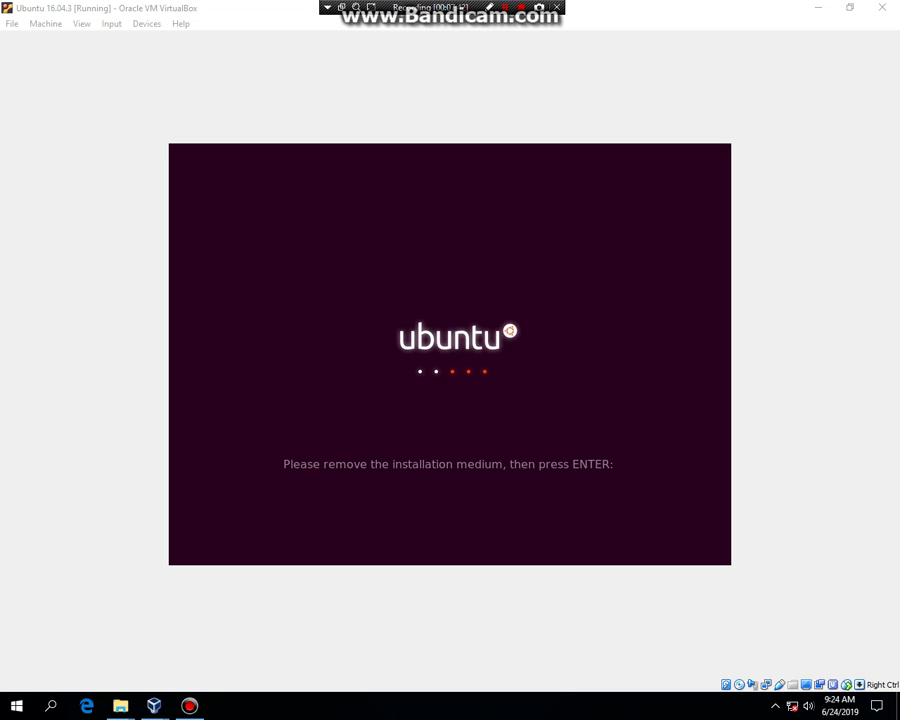
pyautogui.rightClick(739, 685)
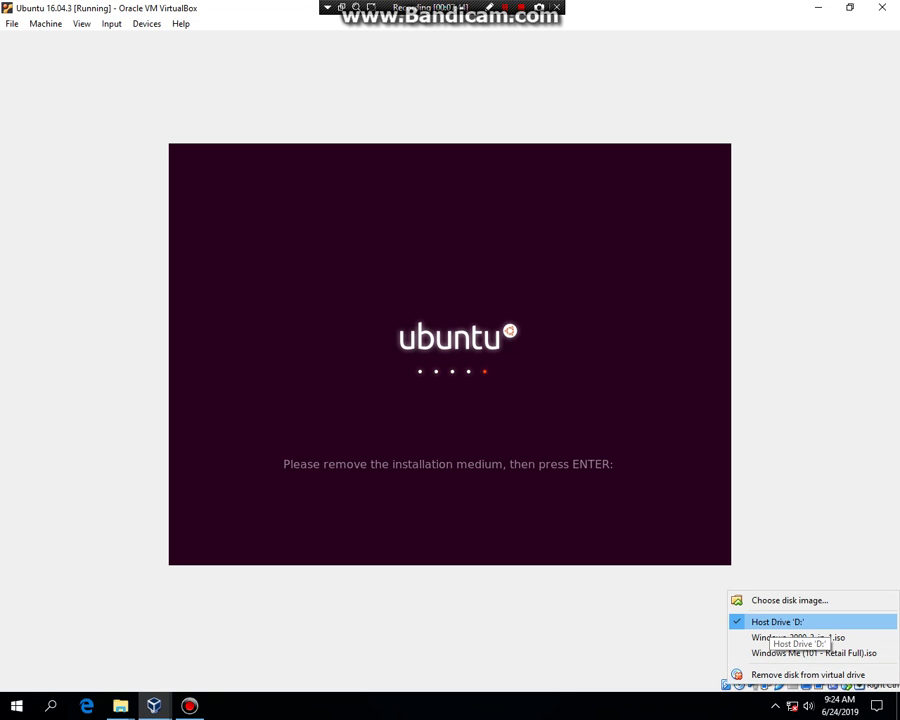
pyautogui.click(777, 622)
pyautogui.press('Return')
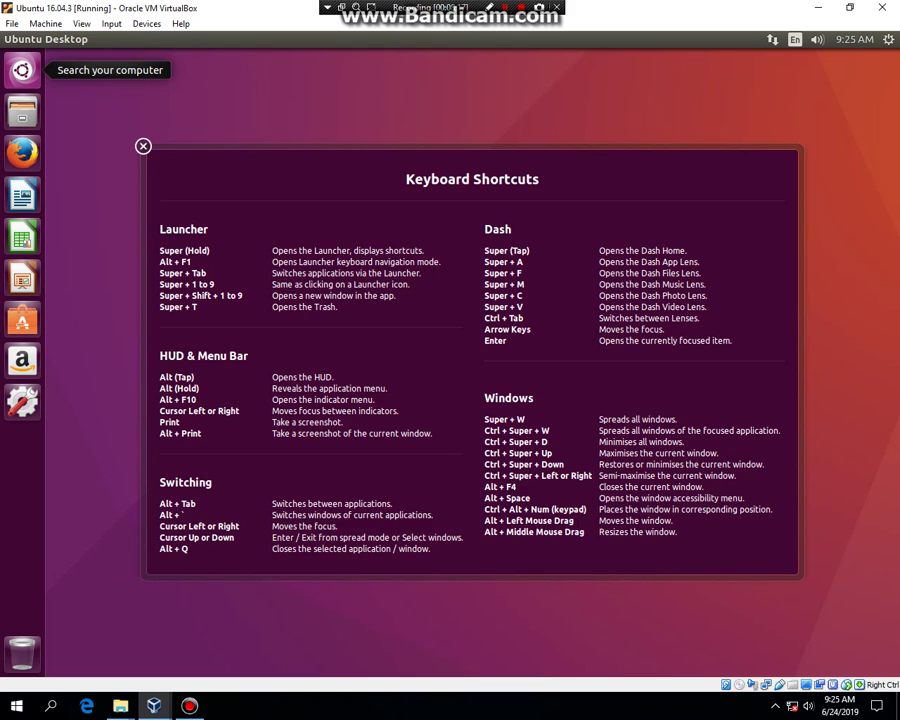
# Step: View the Dash home on the installed system, close it, and open Details in the system settings
pyautogui.click(22, 70)
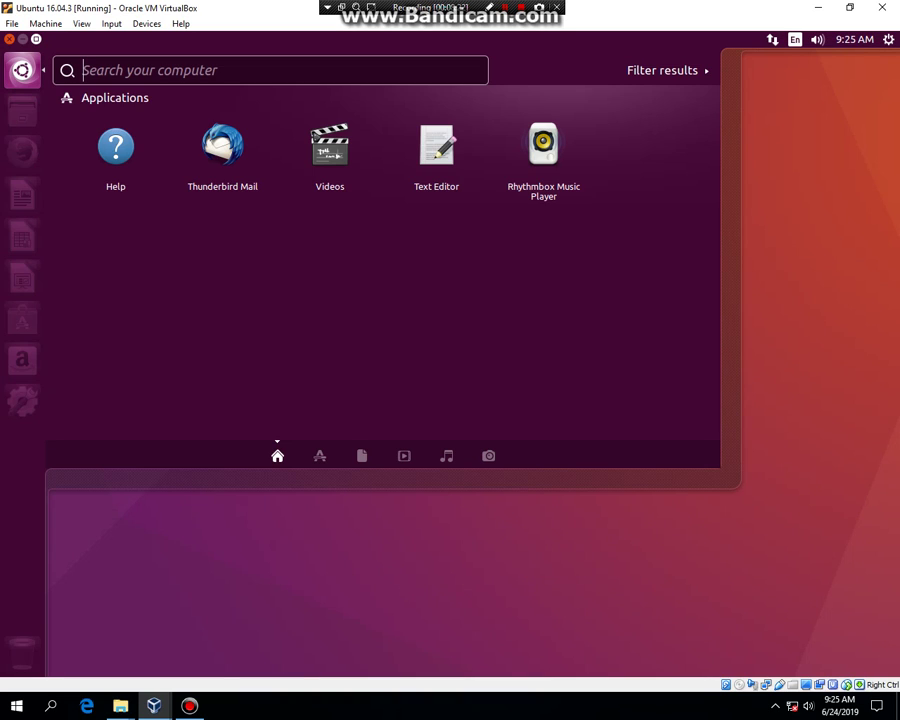
pyautogui.press('Escape')
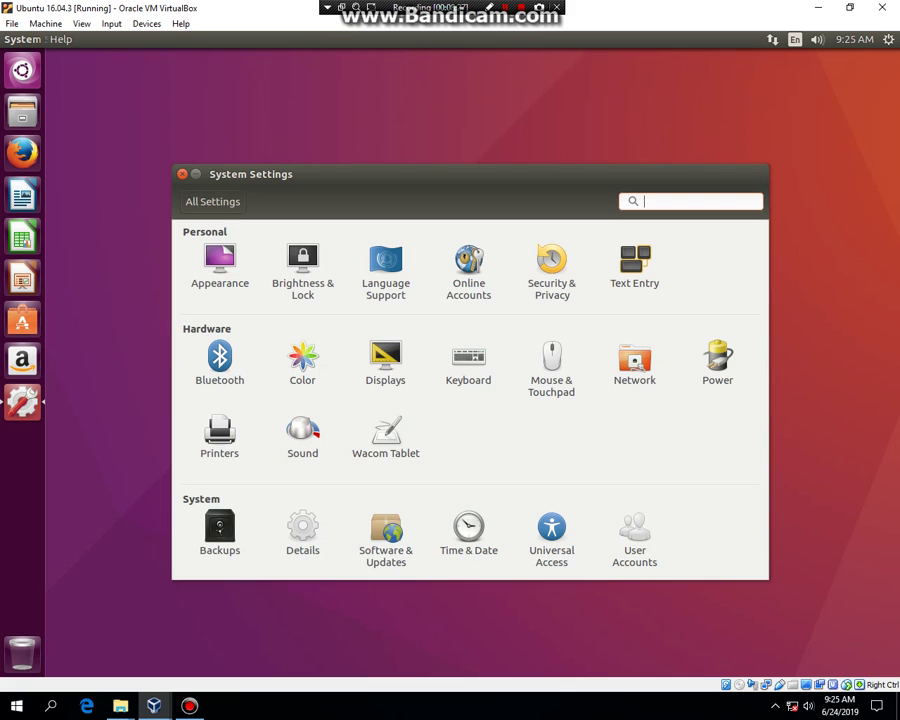
pyautogui.click(302, 535)
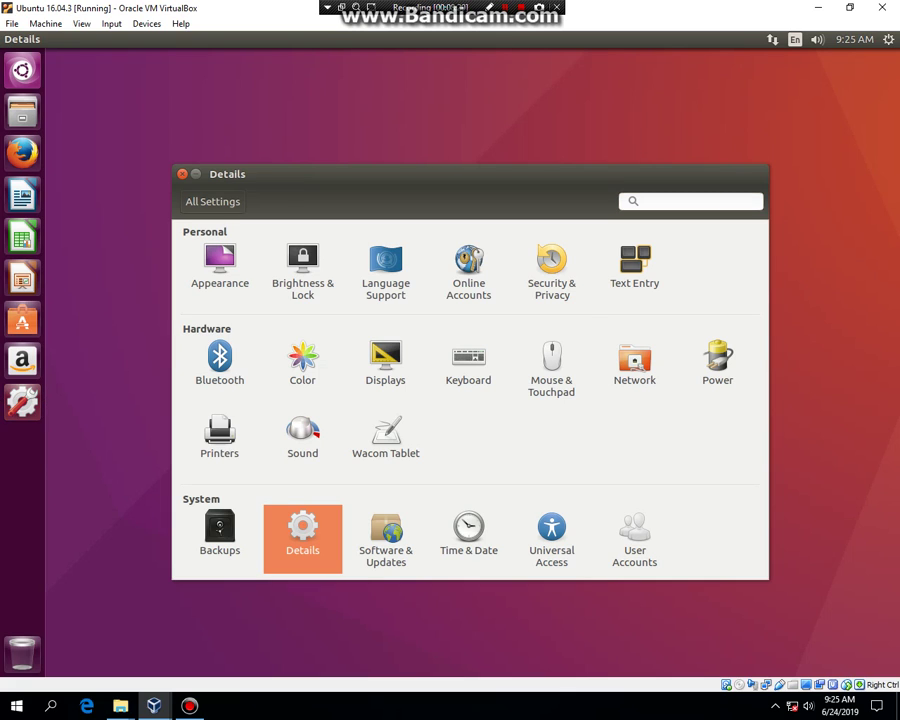